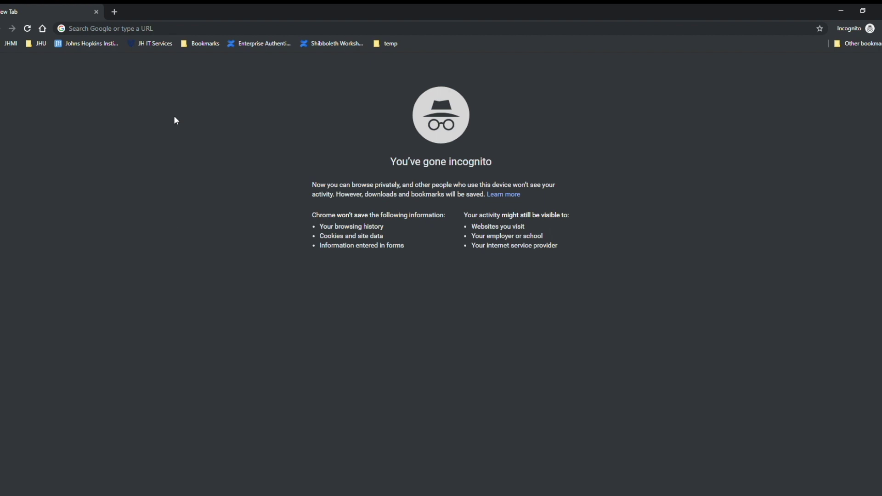
Load aka.ms/mfasetup in Chrome to reach the Microsoft sign-in page.
left_click(160, 31)
type("aka.")
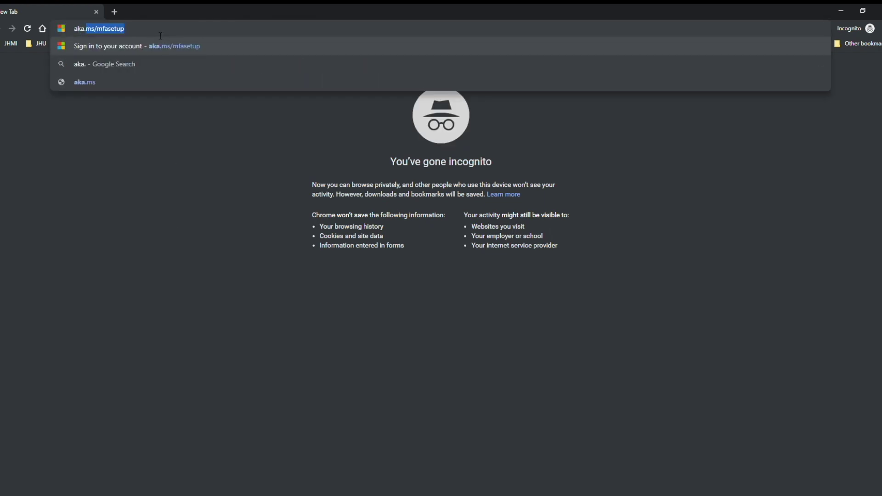
type("m")
type("s/mfasetu")
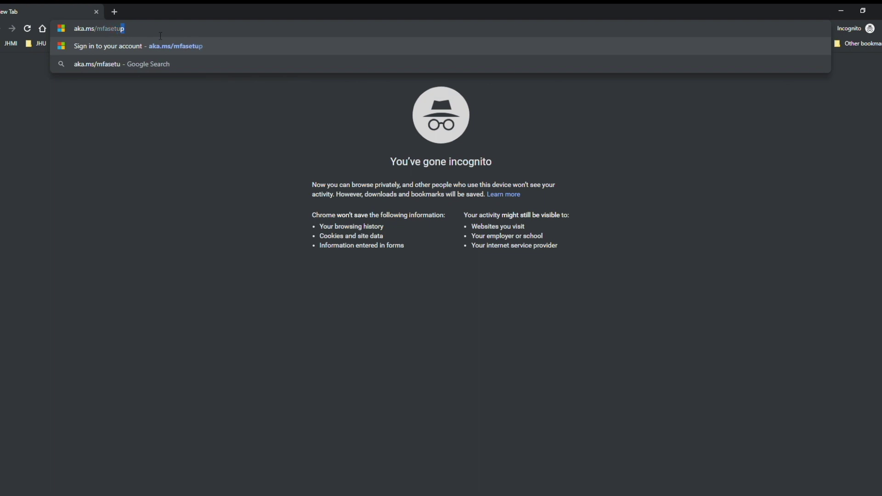
type("p")
key("Return")
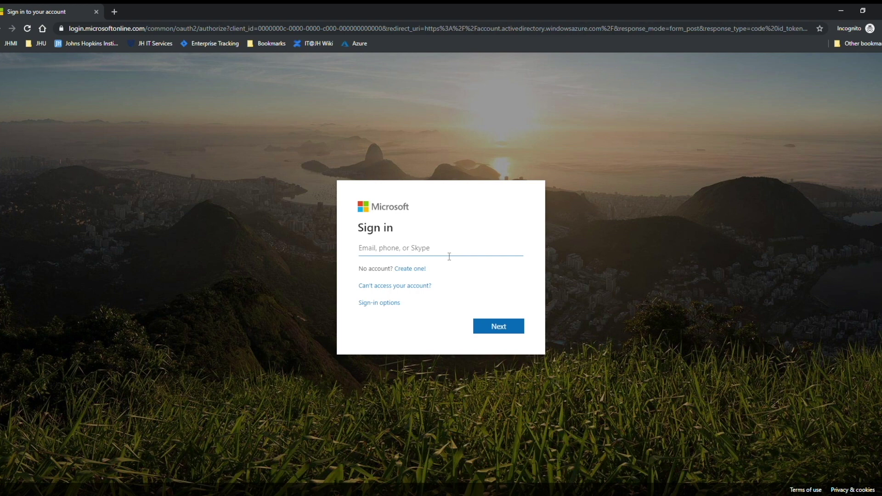
Submit the JHU work email address on the Microsoft sign-in page.
key("Return")
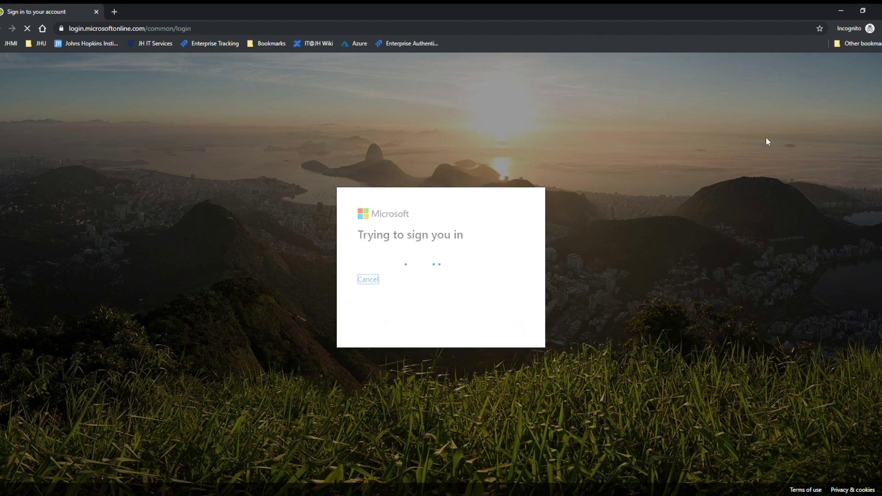
type("*******")
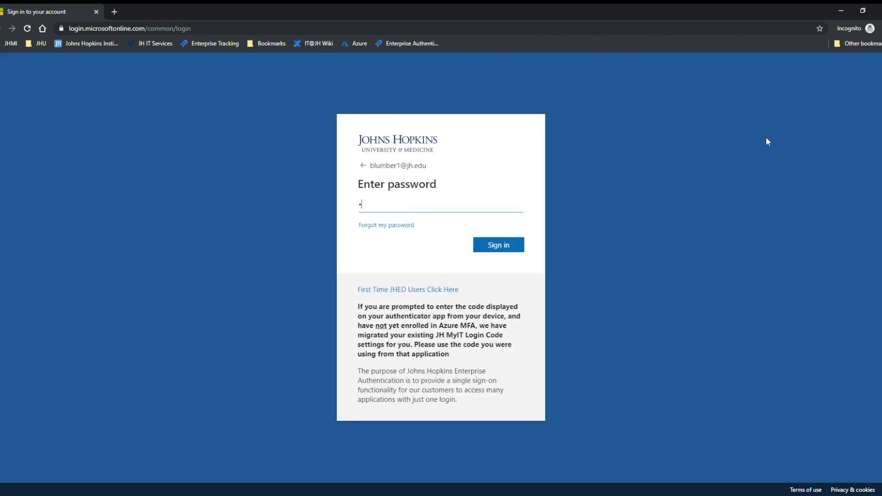
type("*****")
Submit the account password to reach the 'More information required' prompt.
key("Return")
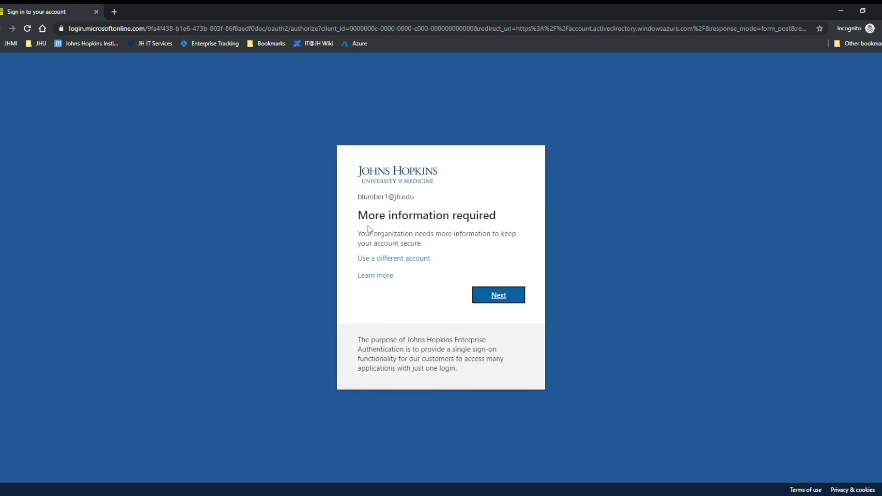
Continue past 'More information required' and 'Start by getting the app' to 'Set up your account'.
left_click(513, 298)
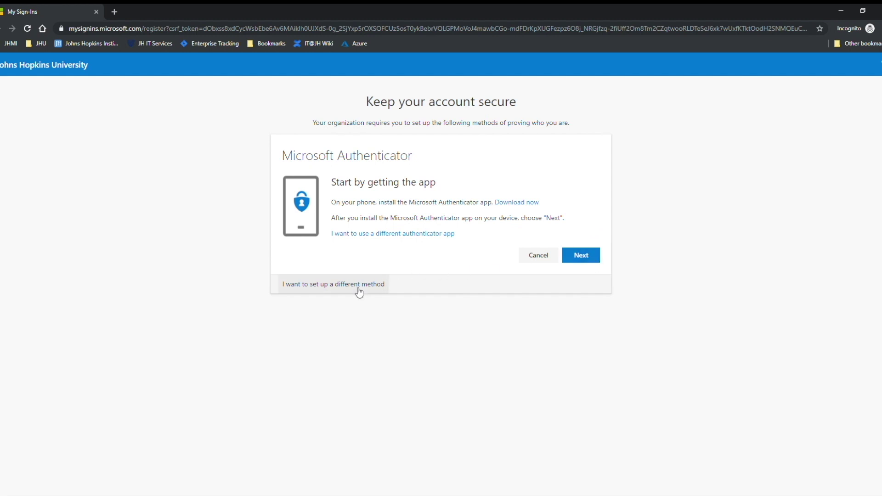
left_click(582, 255)
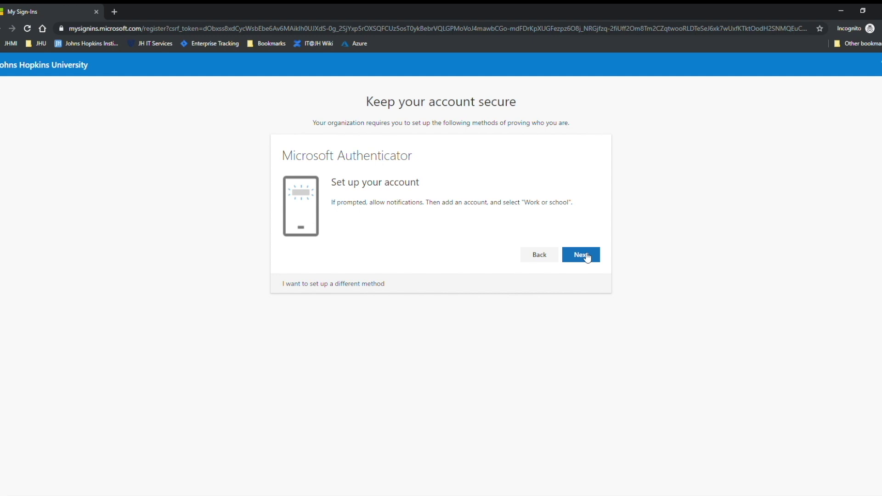
Advance from 'Set up your account' to the Authenticator QR code page.
left_click(585, 256)
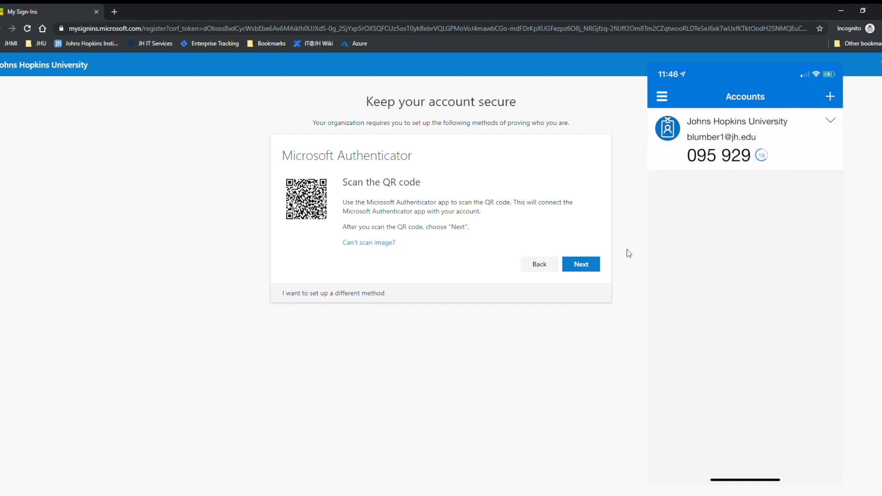
Continue after scanning the QR code into Authenticator for the Johns Hopkins account.
left_click(585, 265)
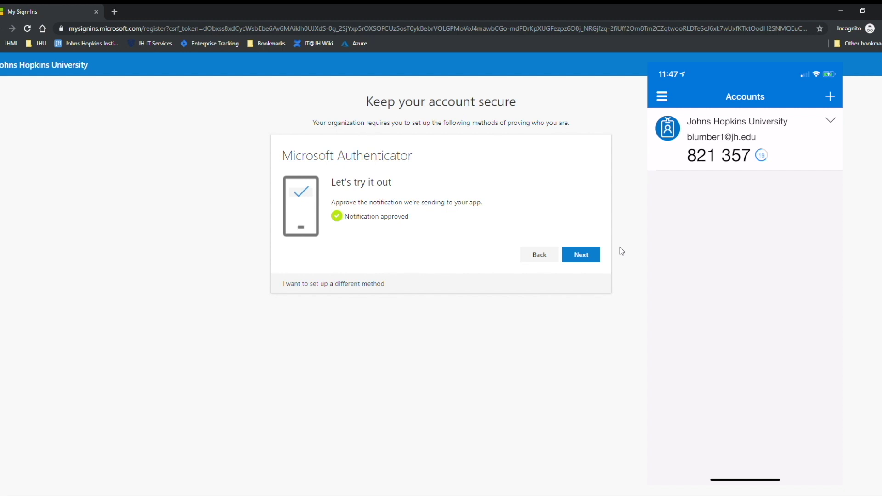
Confirm the approved test notification and finish on the Success page.
left_click(590, 257)
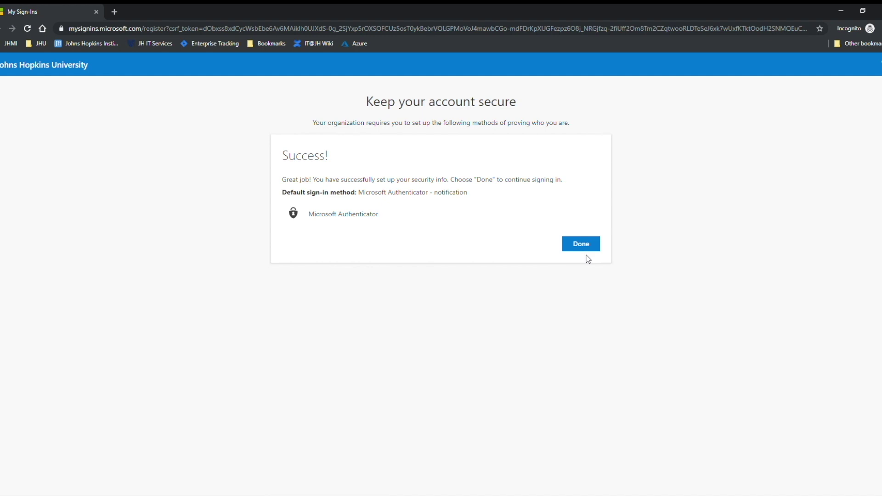
left_click(588, 259)
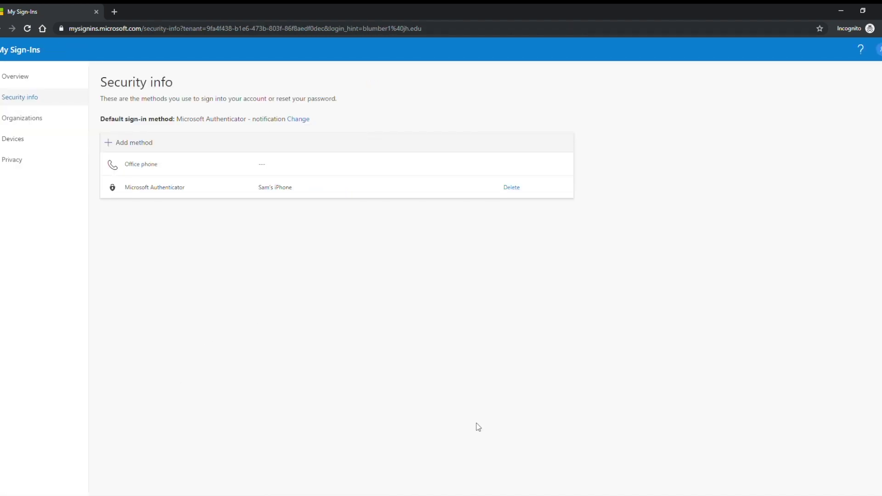
Open Add a method and choose Phone from the method dropdown.
left_click(144, 146)
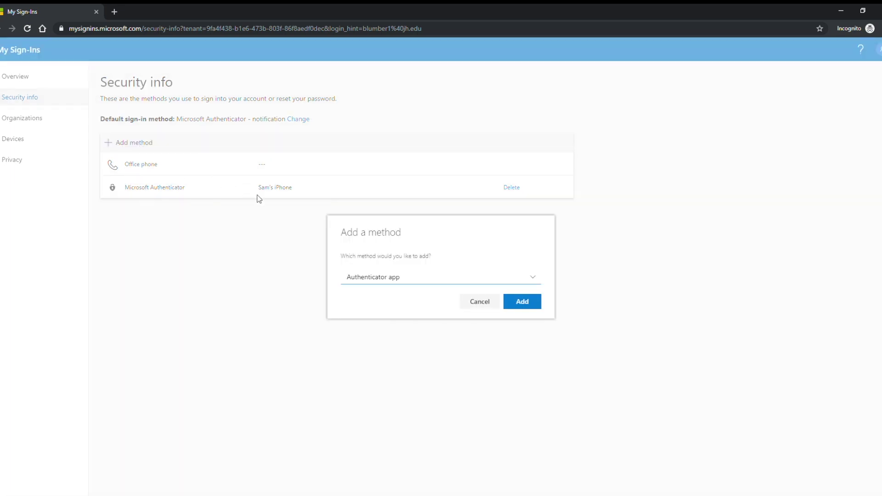
left_click(534, 282)
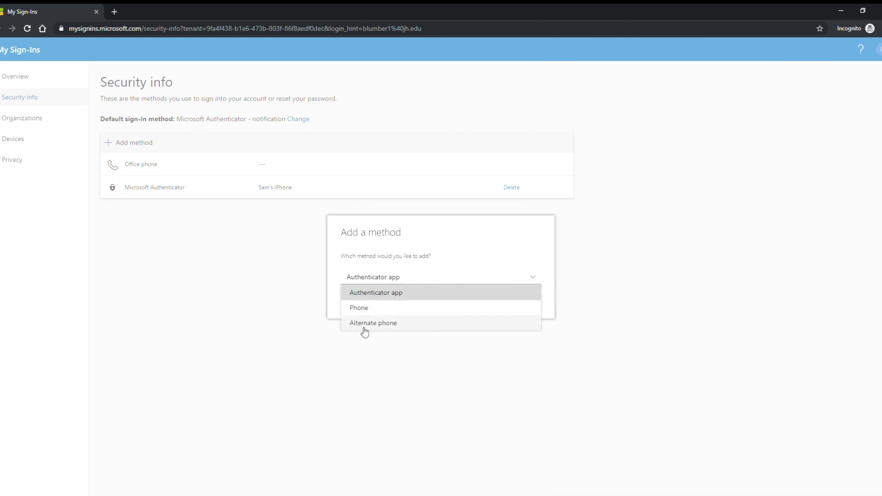
left_click(537, 282)
left_click(538, 282)
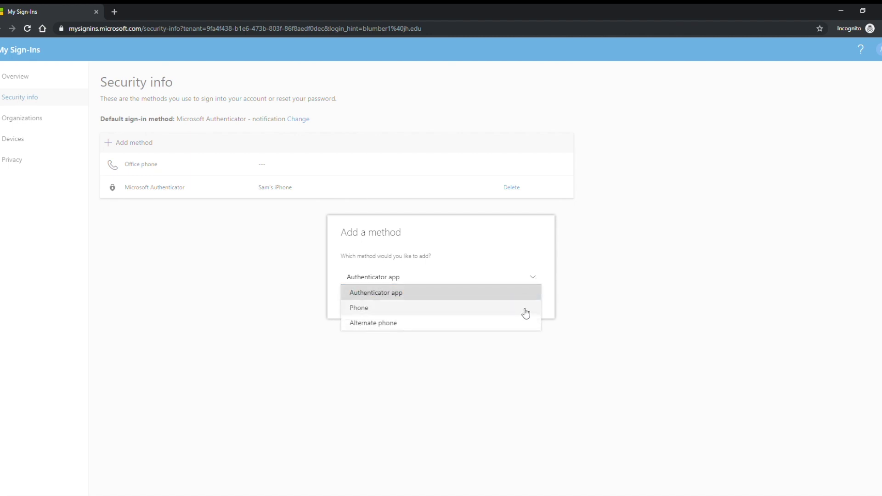
left_click(523, 308)
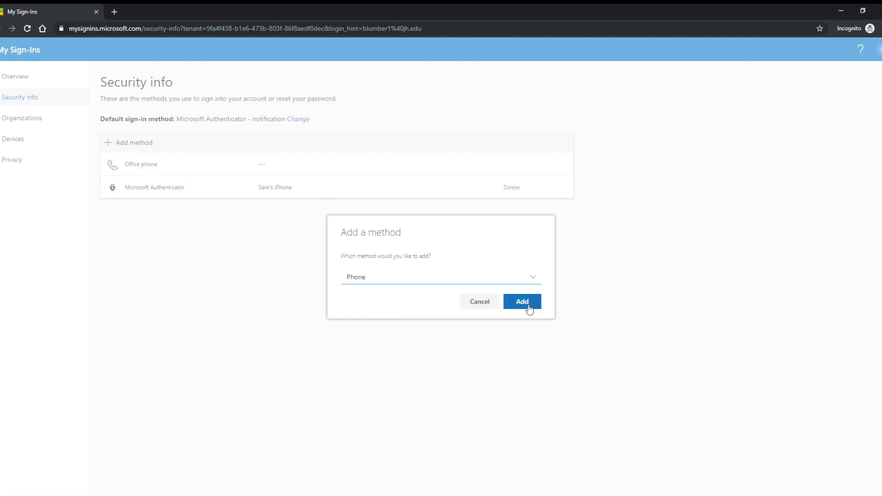